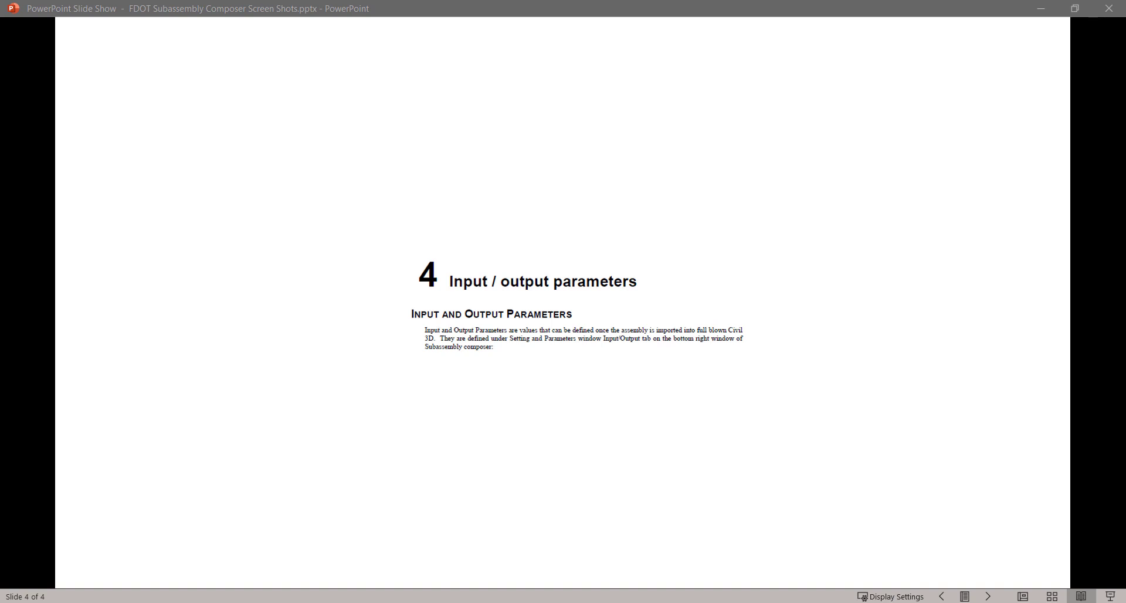
Leave the PowerPoint slide show and return to the Subassembly Composer Start.pkt packet.
key("alt+Tab")
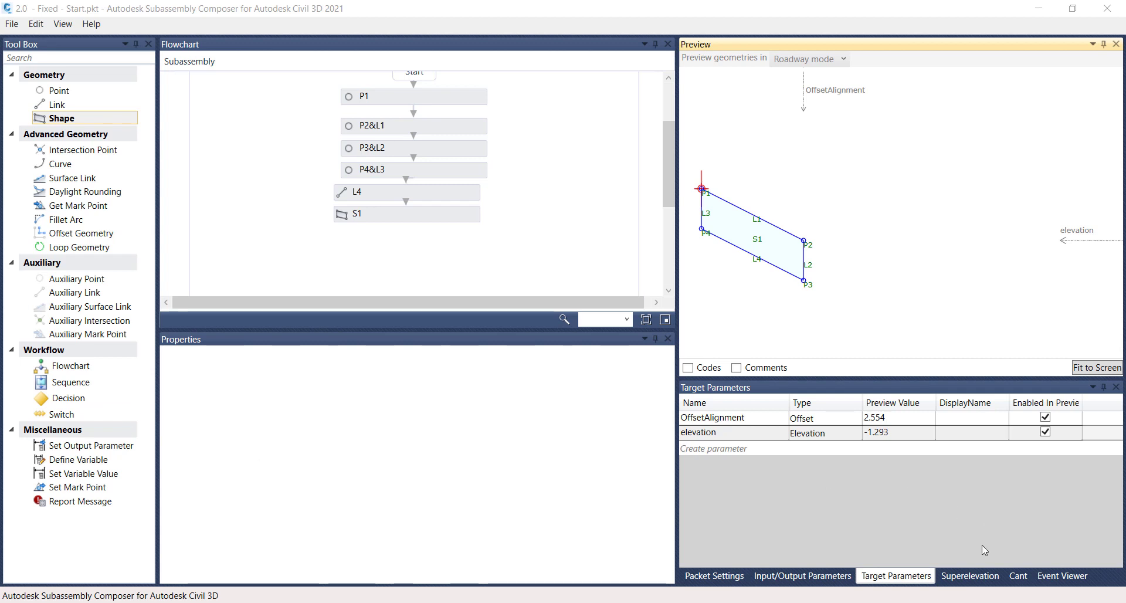
Show the Input/Output Parameters list, which holds only the default Side parameter.
left_click(824, 577)
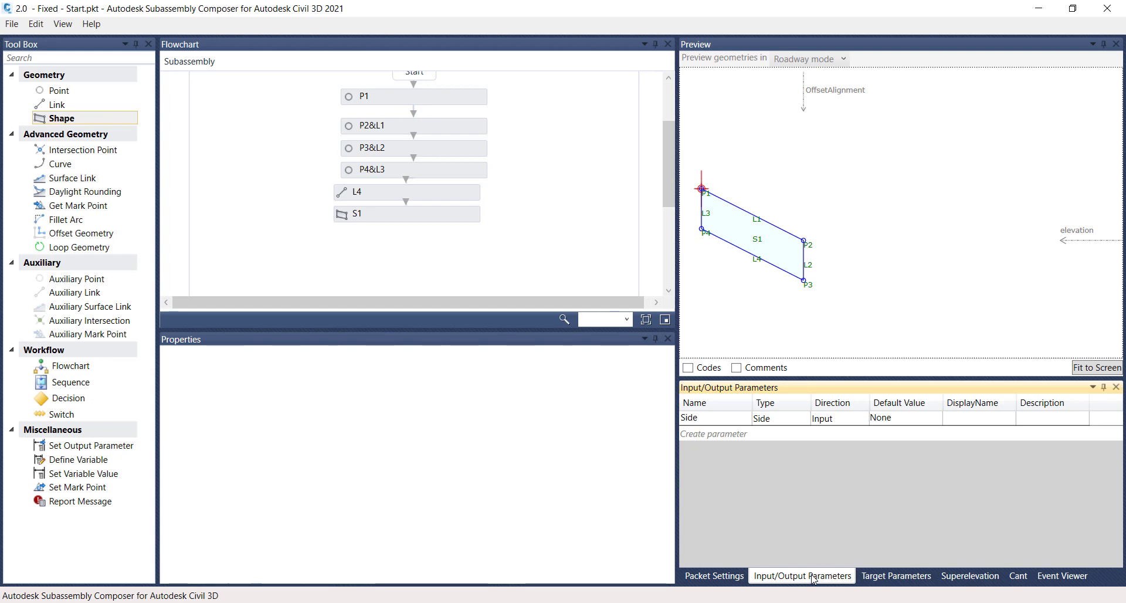
Create a new input parameter of type Double with a default value of 12.
left_click(733, 435)
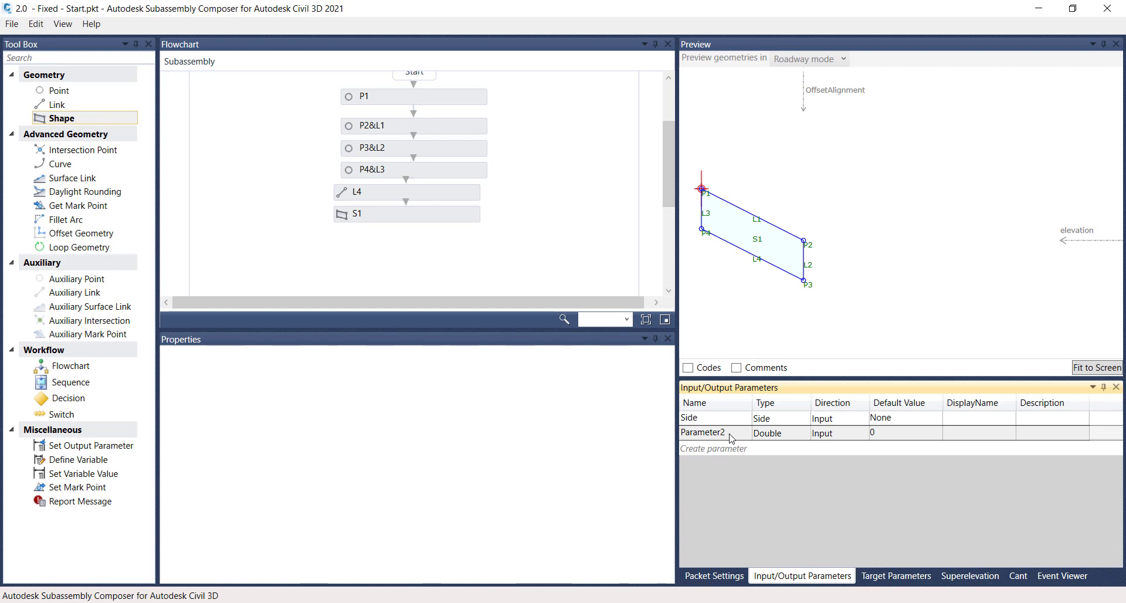
left_click(782, 438)
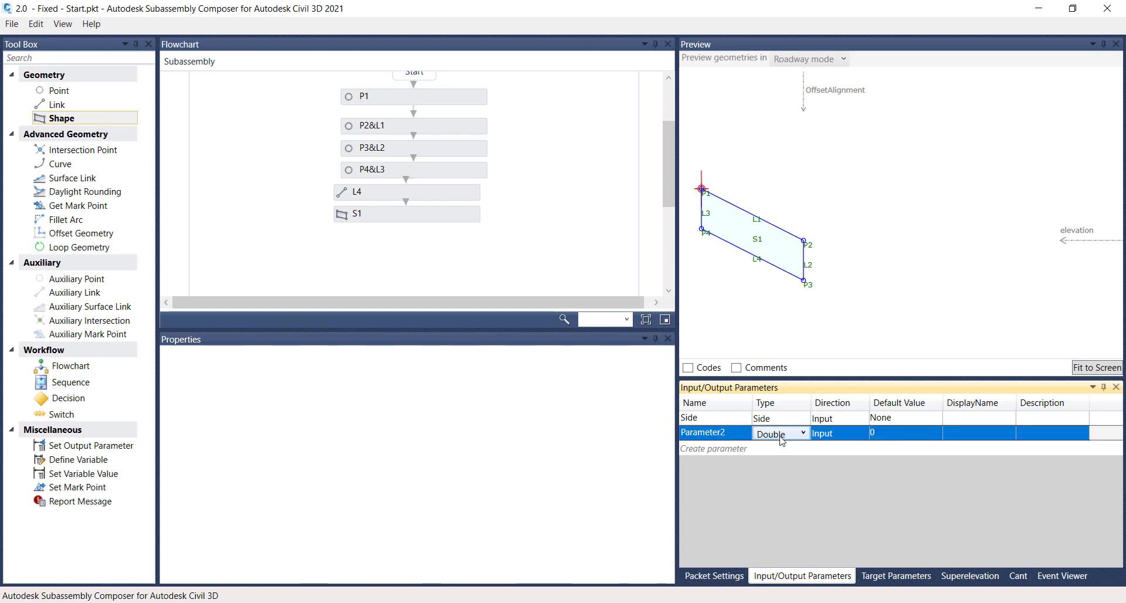
left_click(782, 439)
left_click(772, 464)
left_click(843, 437)
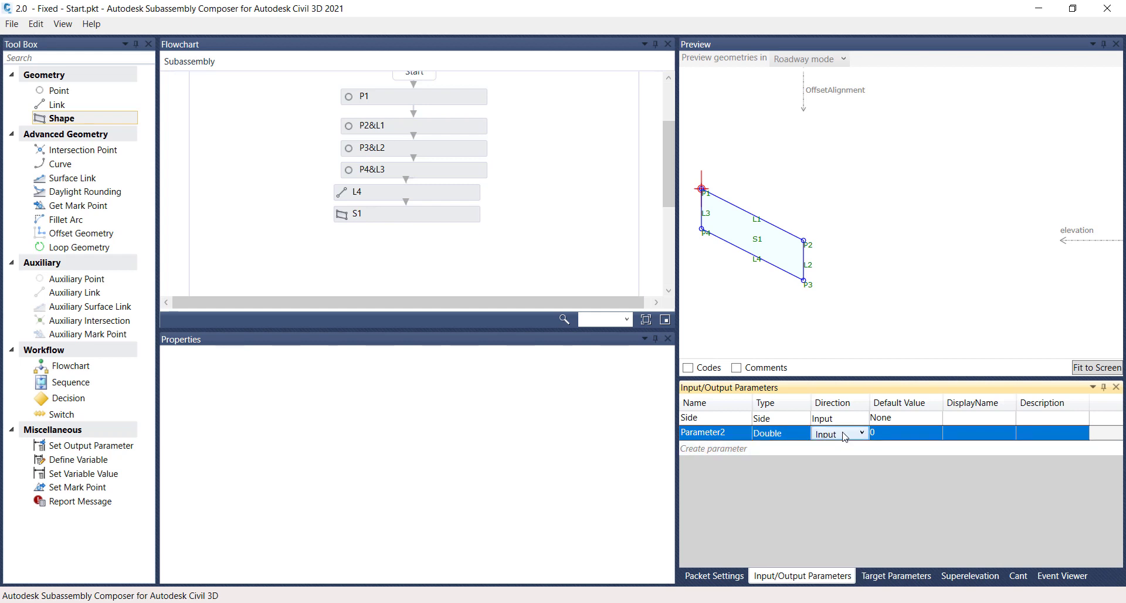
left_click(845, 436)
left_click(835, 444)
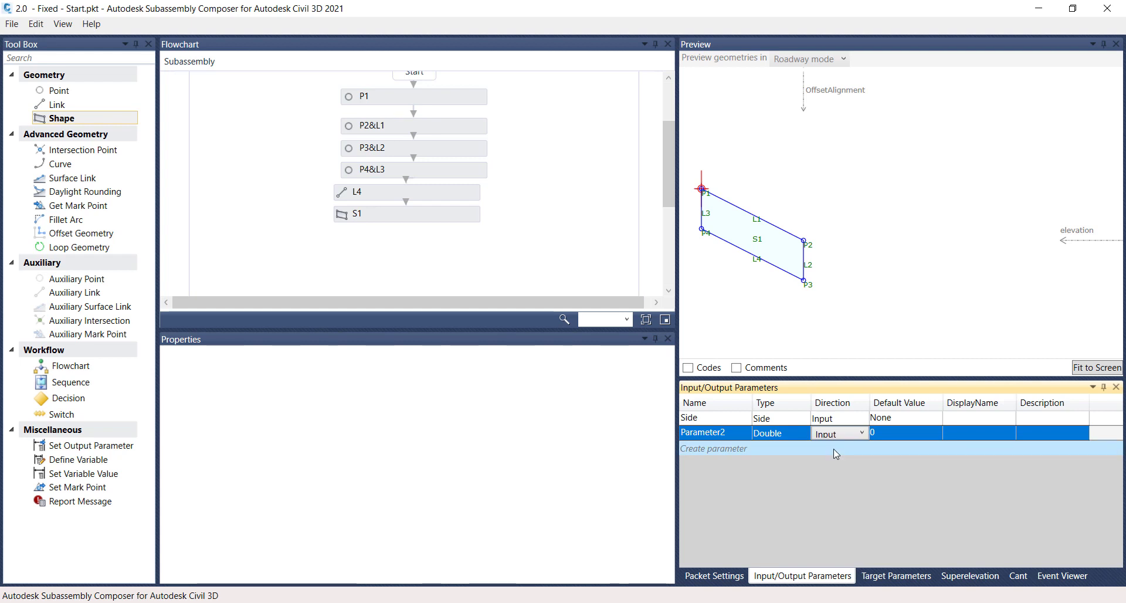
left_click(888, 434)
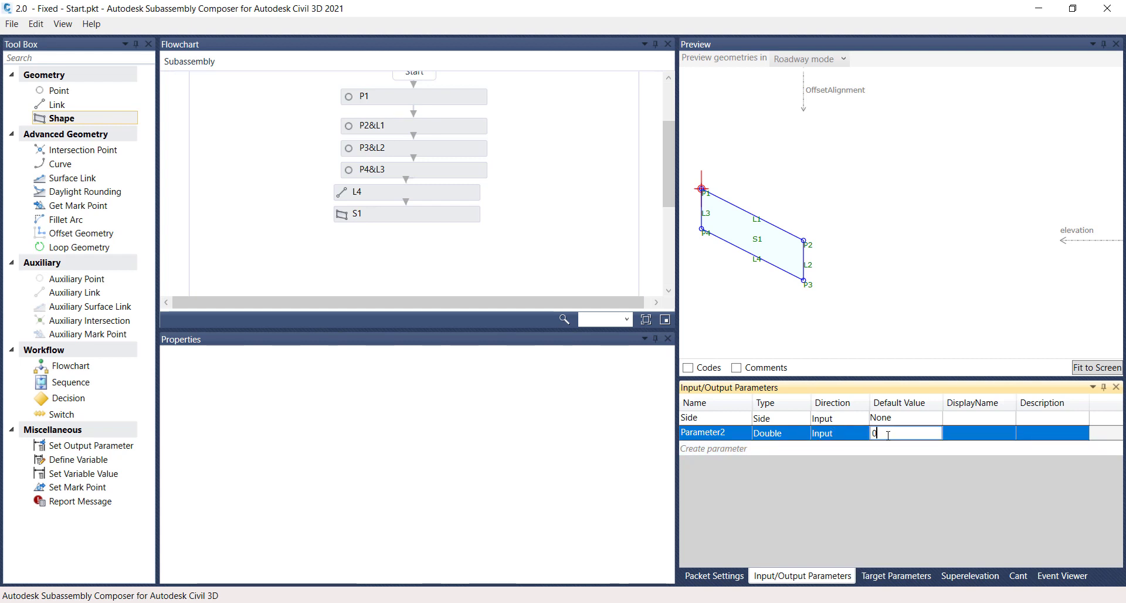
key("BackSpace")
type("12")
left_click(726, 435)
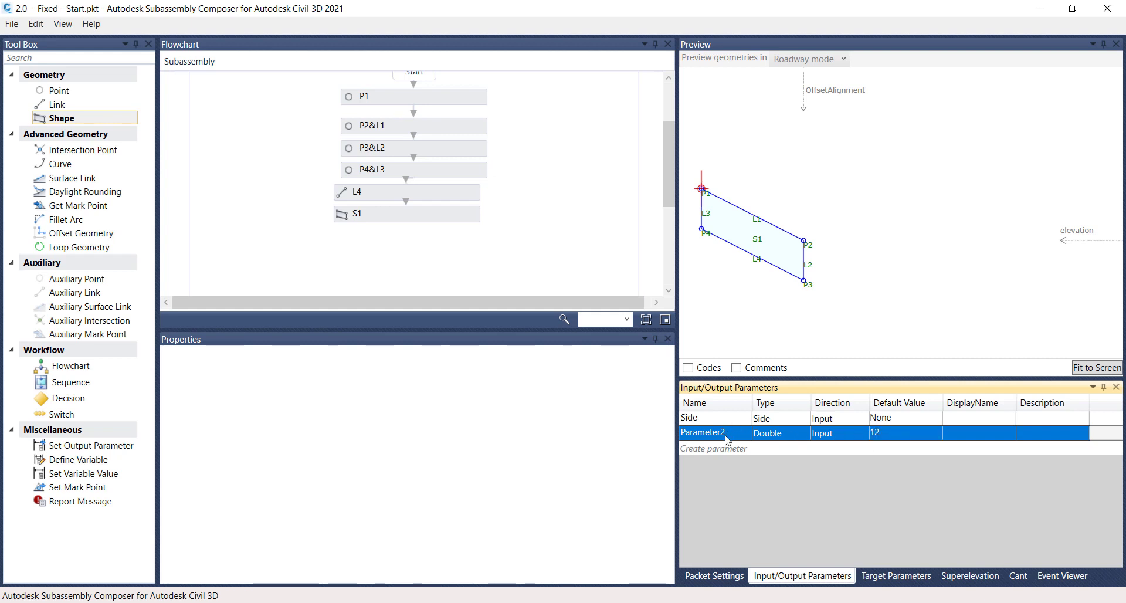
Rename the new Parameter2 to Width.
left_click(725, 434)
key("ctrl+a")
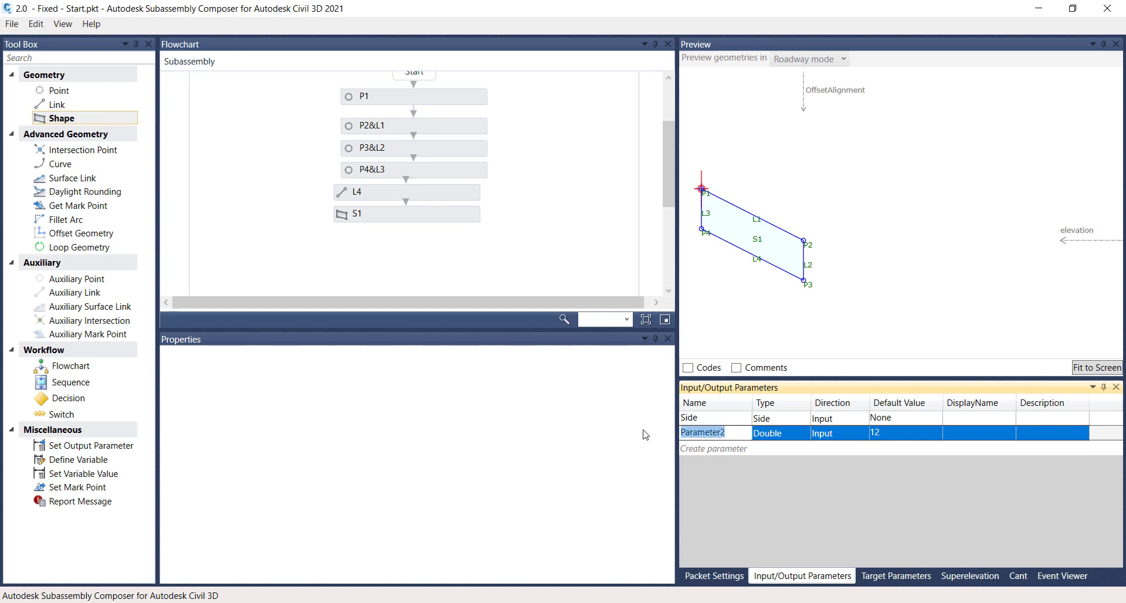
type("Width")
key("Return")
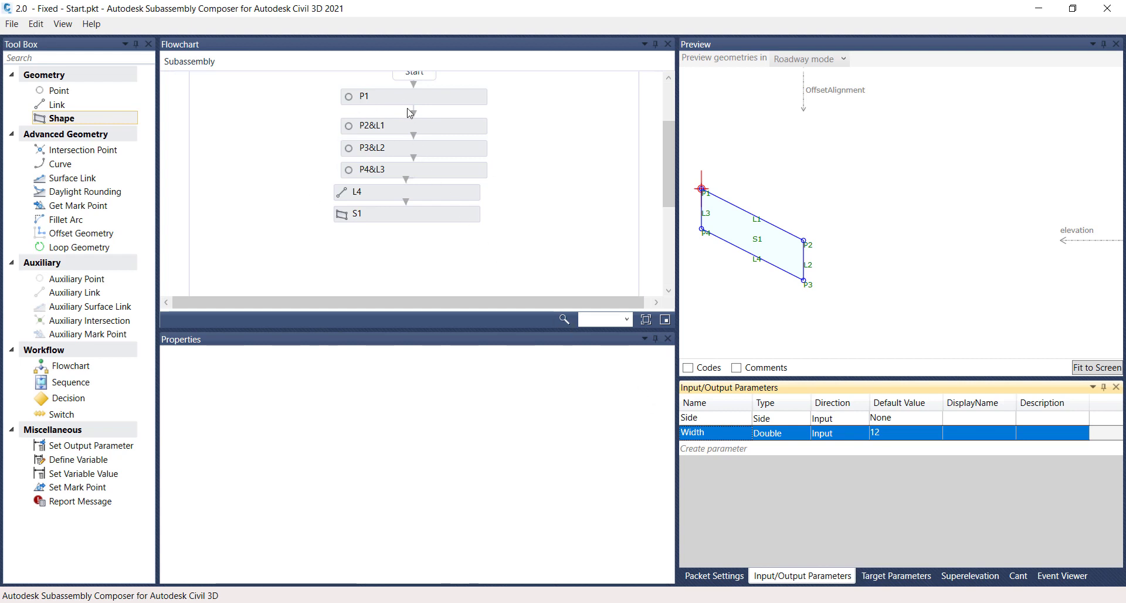
Set point P2's Offset Target and Elevation Target to None.
left_click(442, 134)
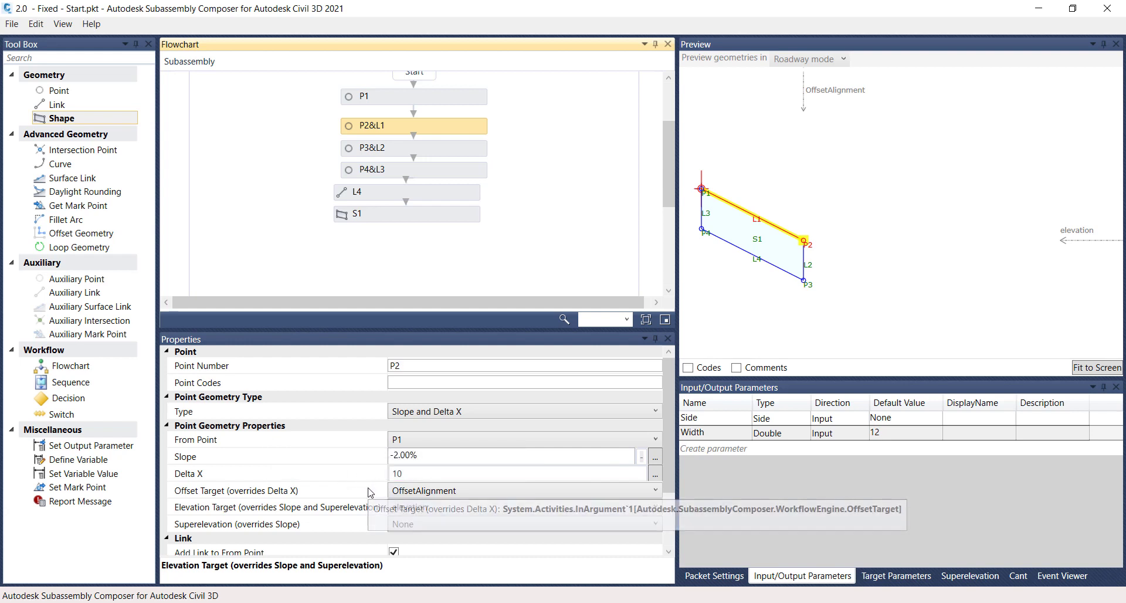
left_click(499, 491)
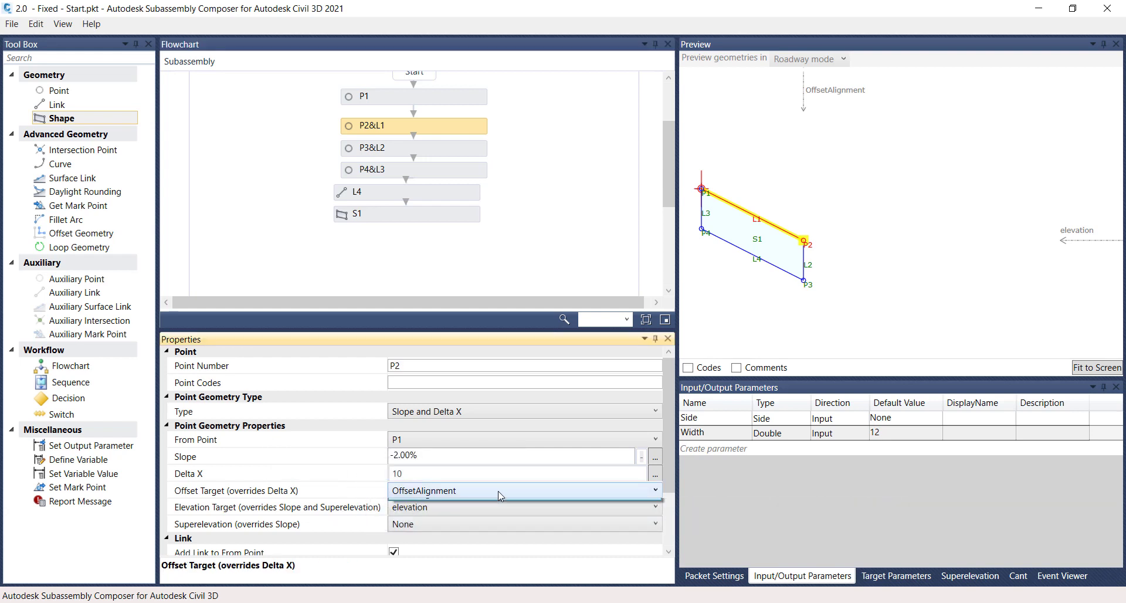
left_click(461, 504)
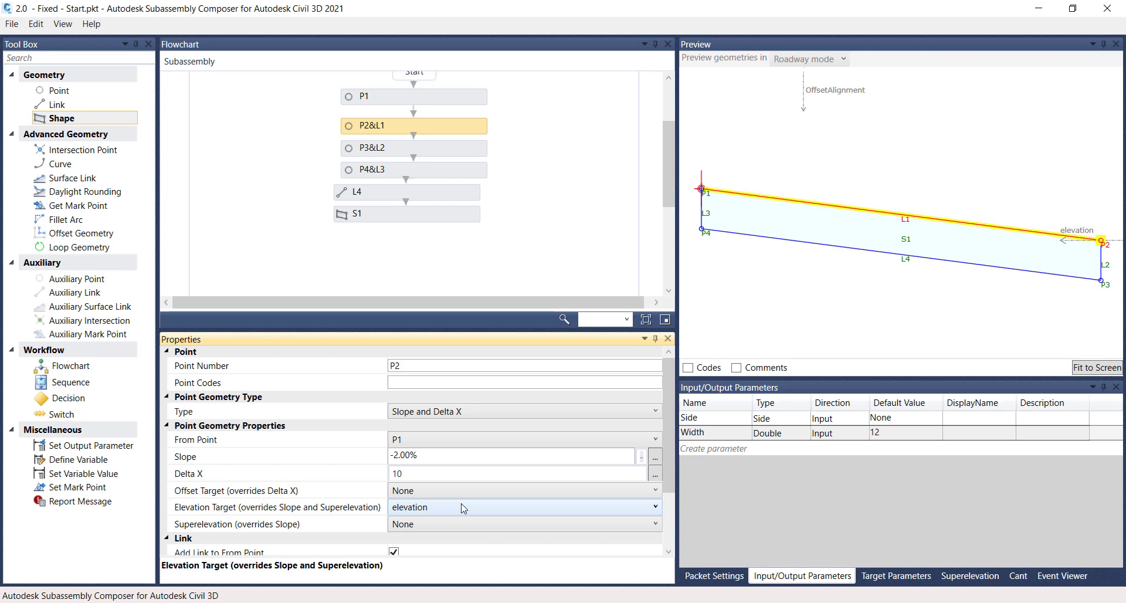
left_click(465, 508)
left_click(448, 524)
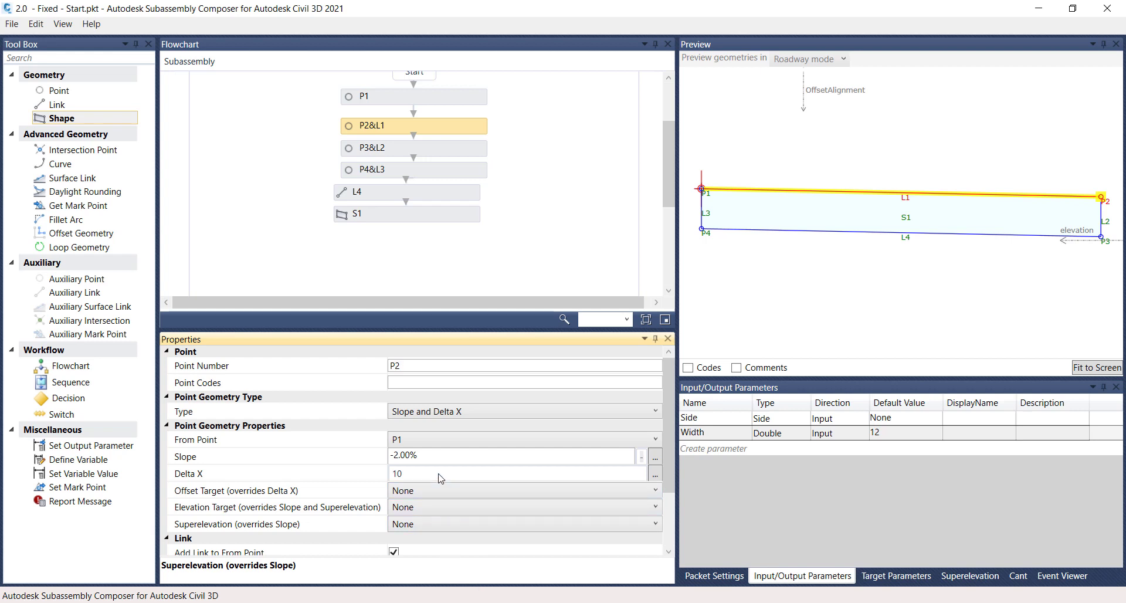
Replace P2's Delta X of 10 with the Width parameter.
left_click(438, 457)
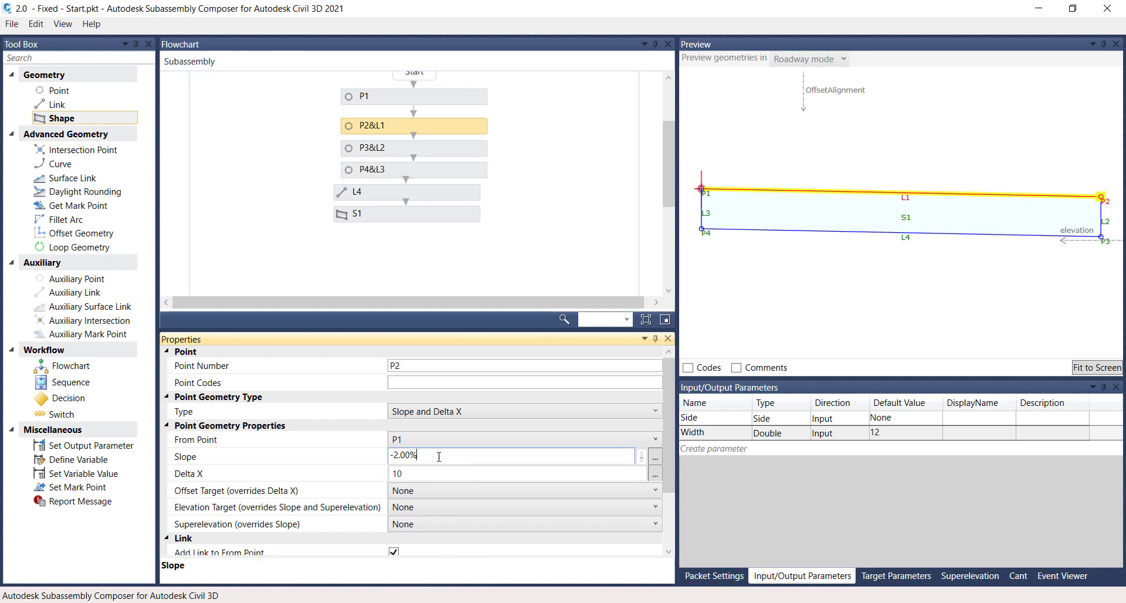
key("Tab")
left_click(421, 474)
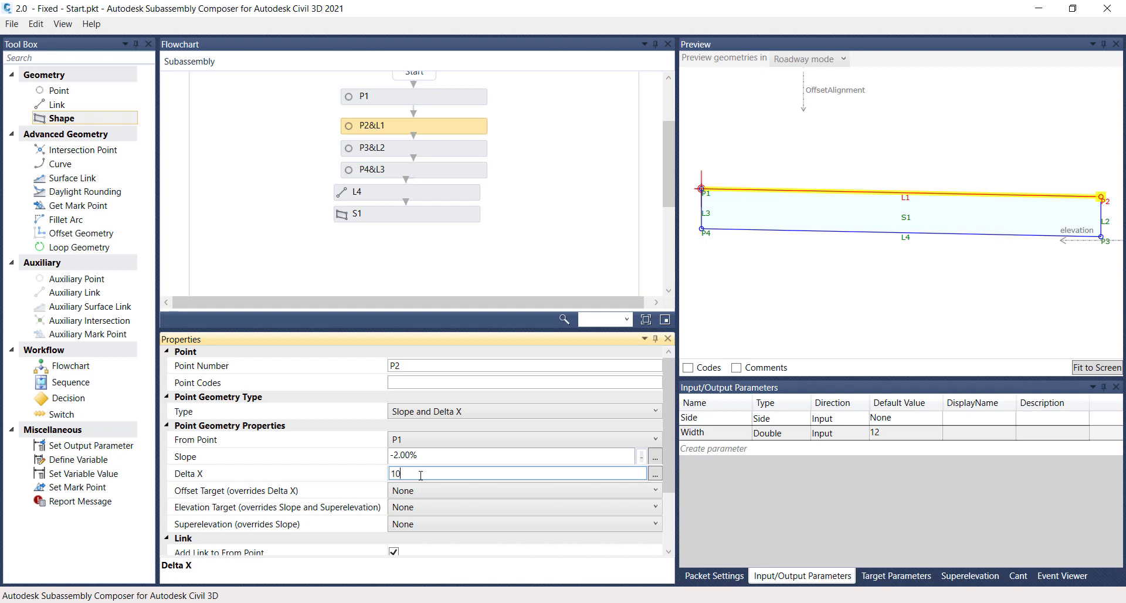
key("BackSpace")
key("BackSpace")
type("Widtg")
key("BackSpace")
key("BackSpace")
type("tg")
key("BackSpace")
type("h")
key("Return")
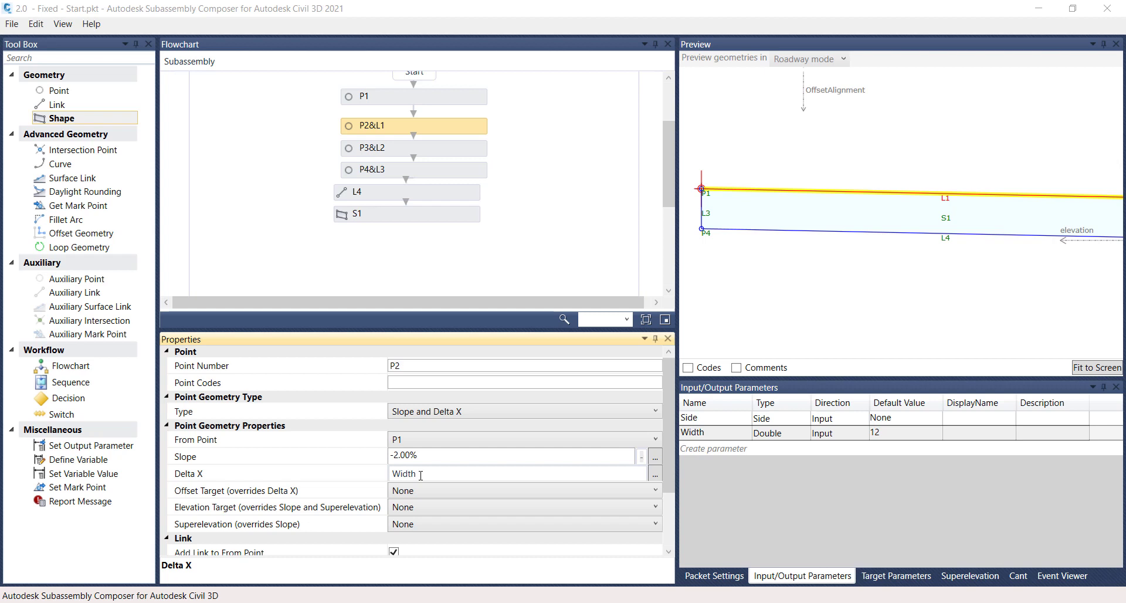
Change Width's default value from 12 to 5 and add a new Parameter3 input.
left_click(810, 577)
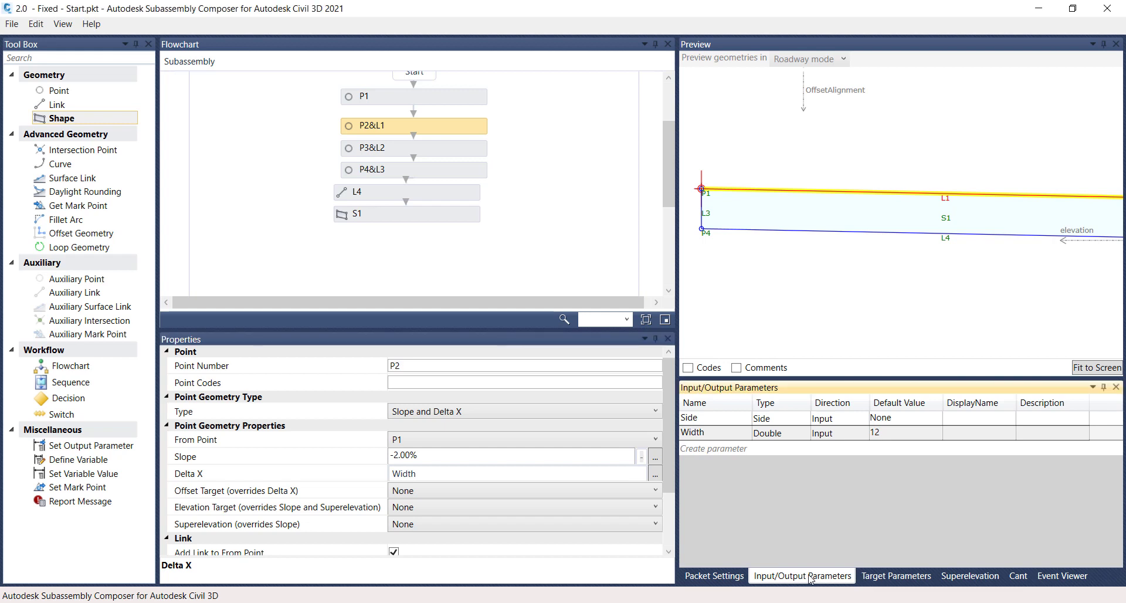
left_click(894, 435)
left_click(893, 436)
key("BackSpace")
type("5")
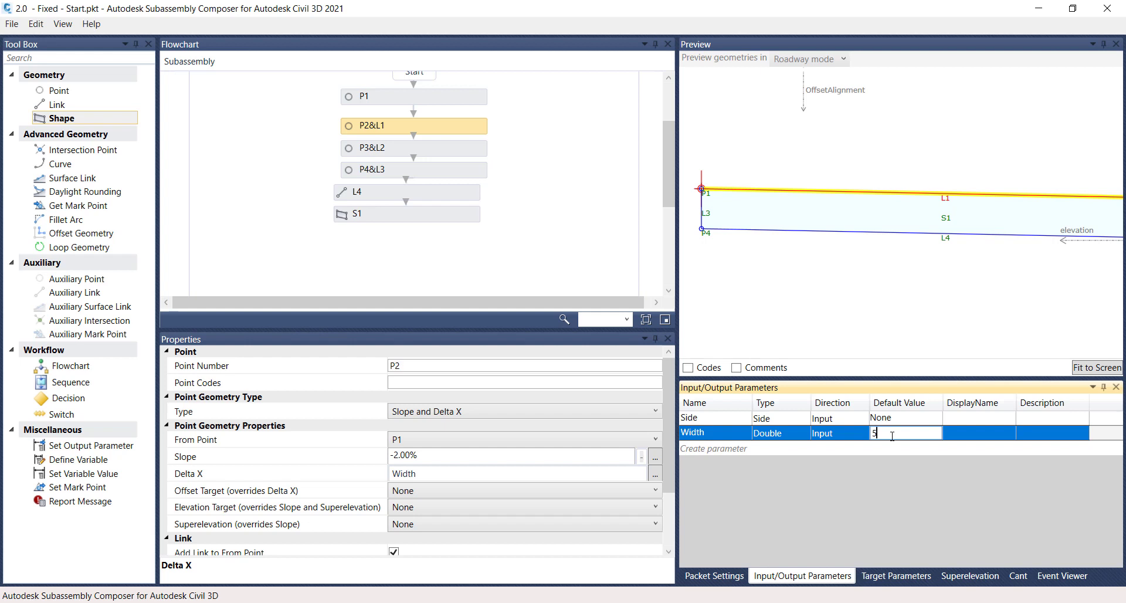
key("Return")
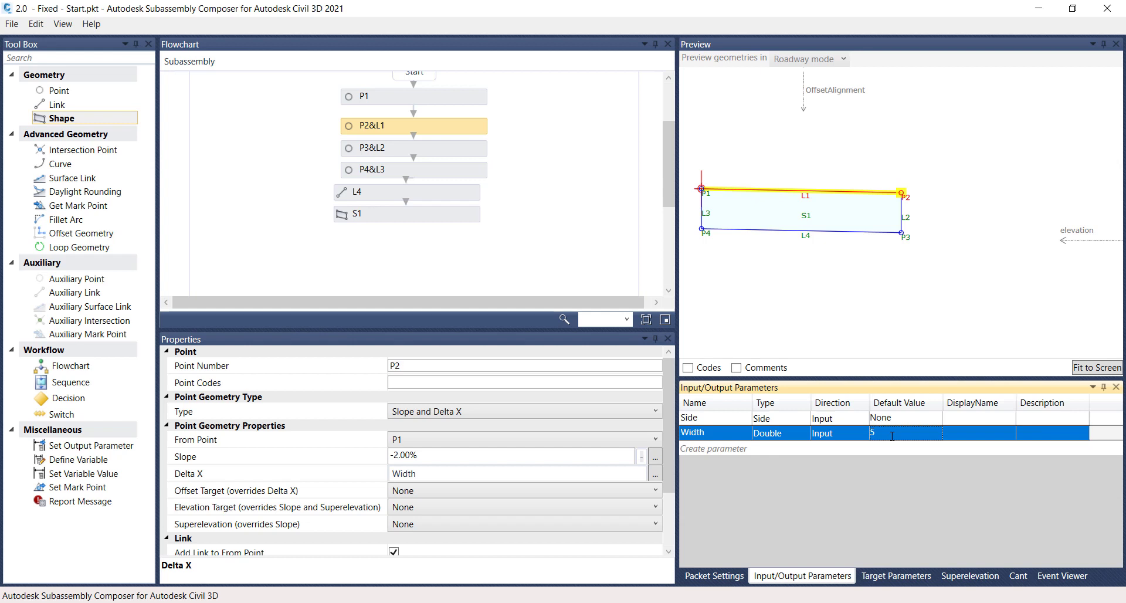
left_click(784, 449)
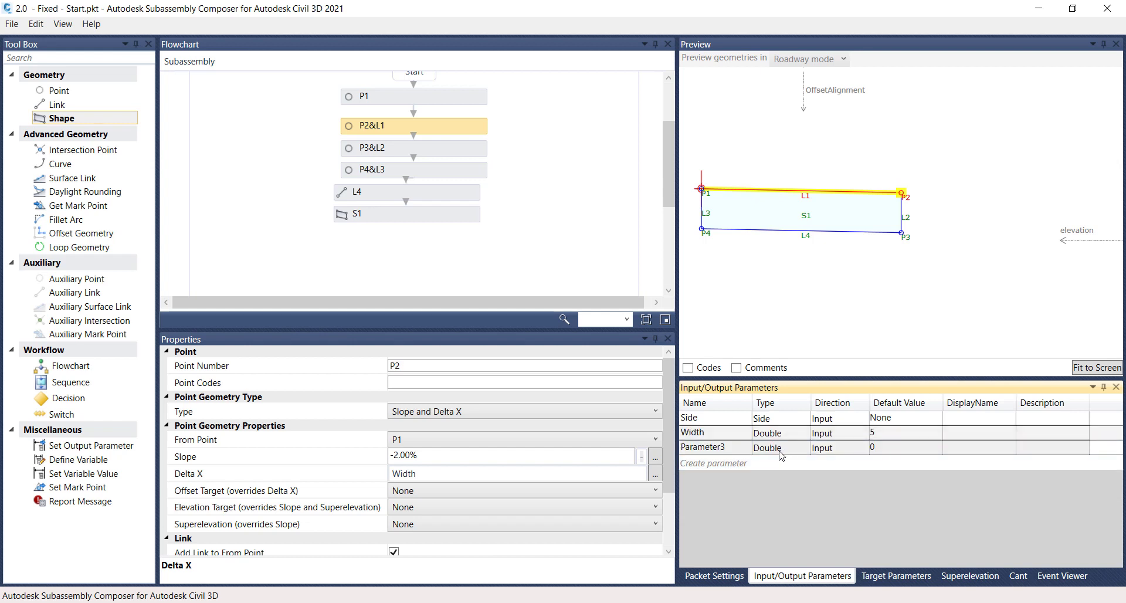
Rename Parameter3 to Thickness and give it a default value of 1.
left_click(736, 449)
left_click(733, 449)
key("BackSpace")
type("Thickness")
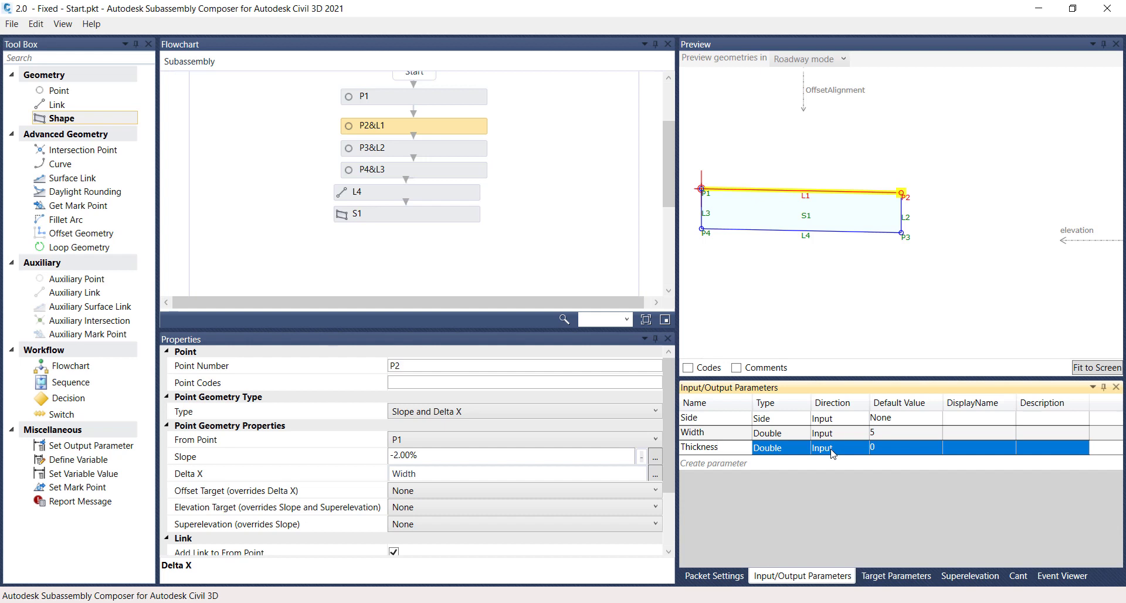
left_click(883, 447)
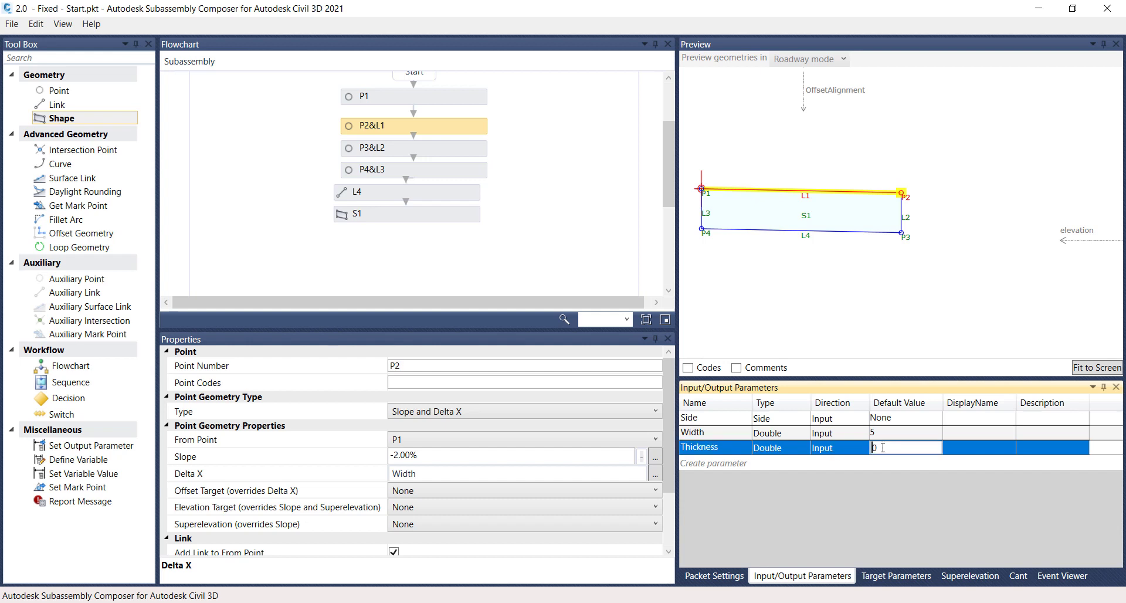
key("Delete")
type("1")
key("Return")
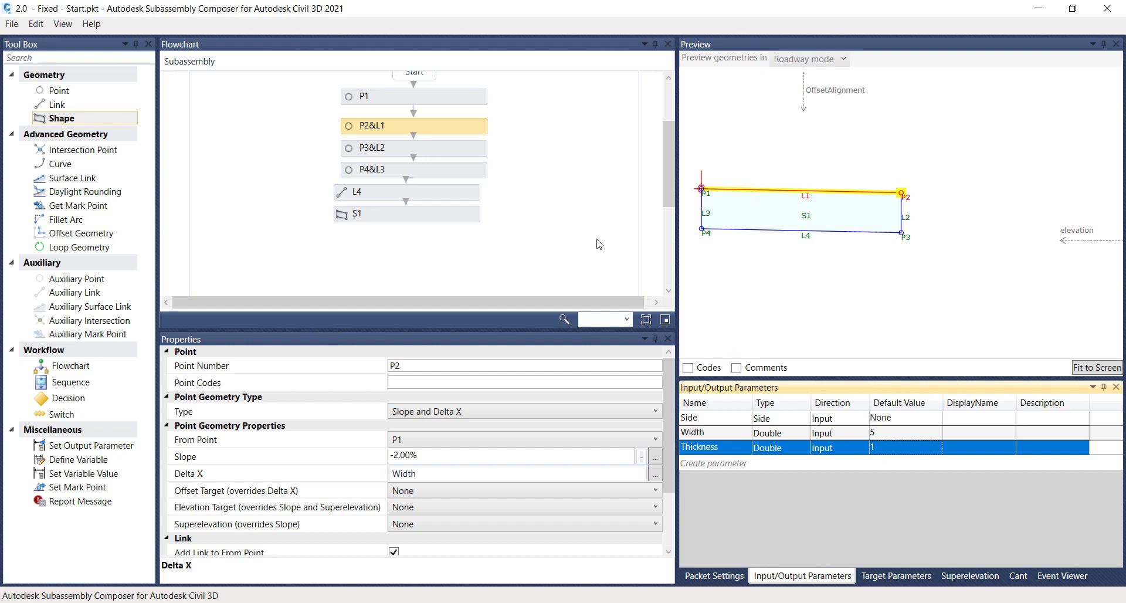
Change point P3's Delta Y from -1 to -Thickness.
left_click(460, 155)
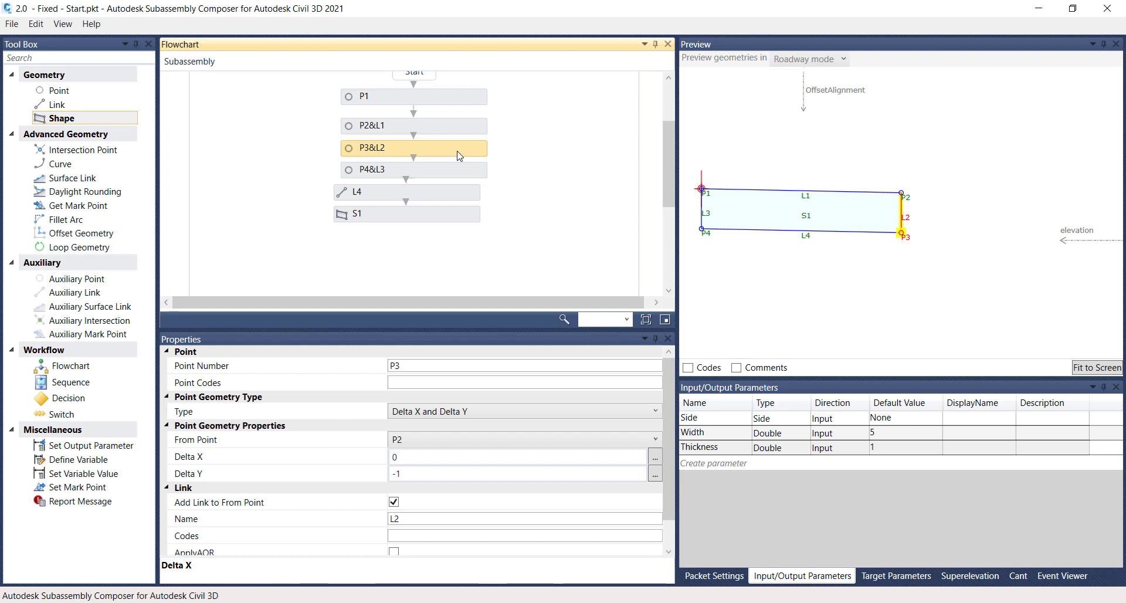
left_click(410, 472)
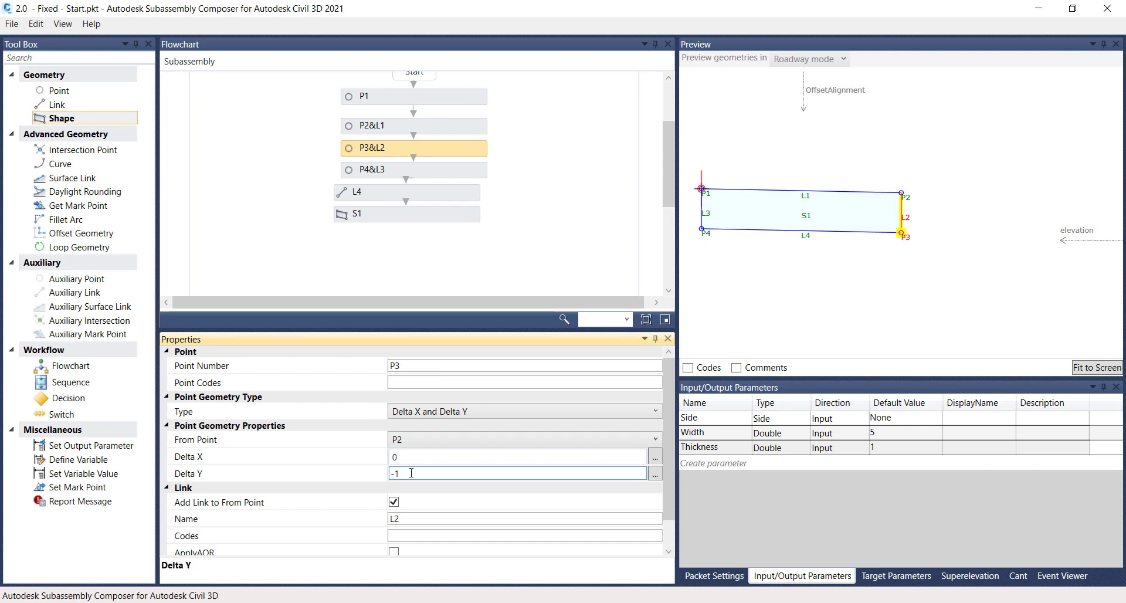
key("BackSpace")
type("Thickness")
key("Return")
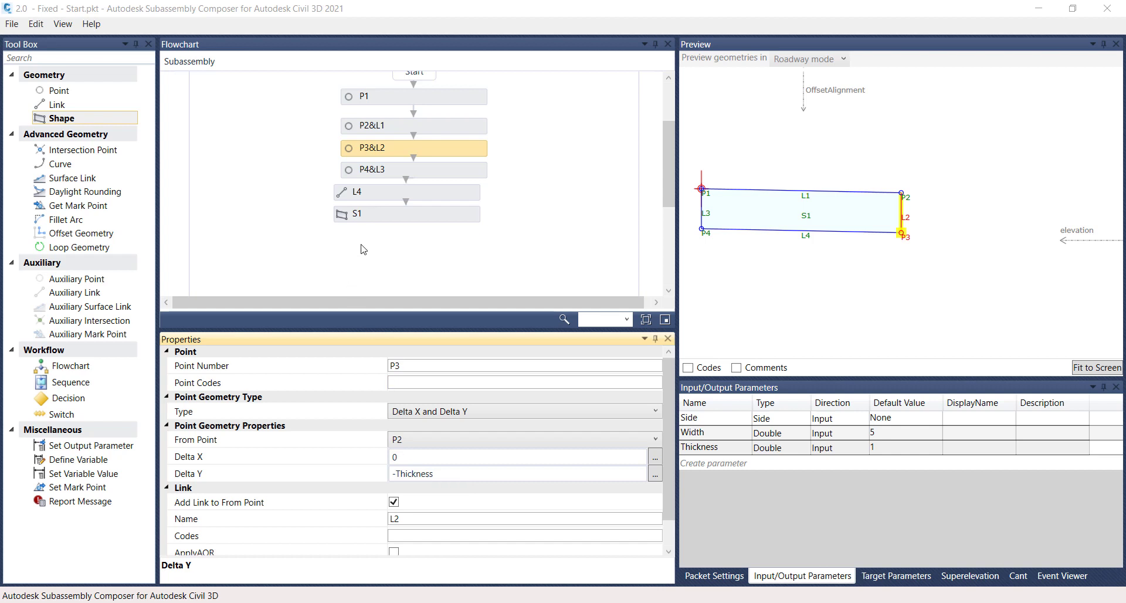
Change point P4's Delta Y from -1 to -Thickness.
left_click(424, 176)
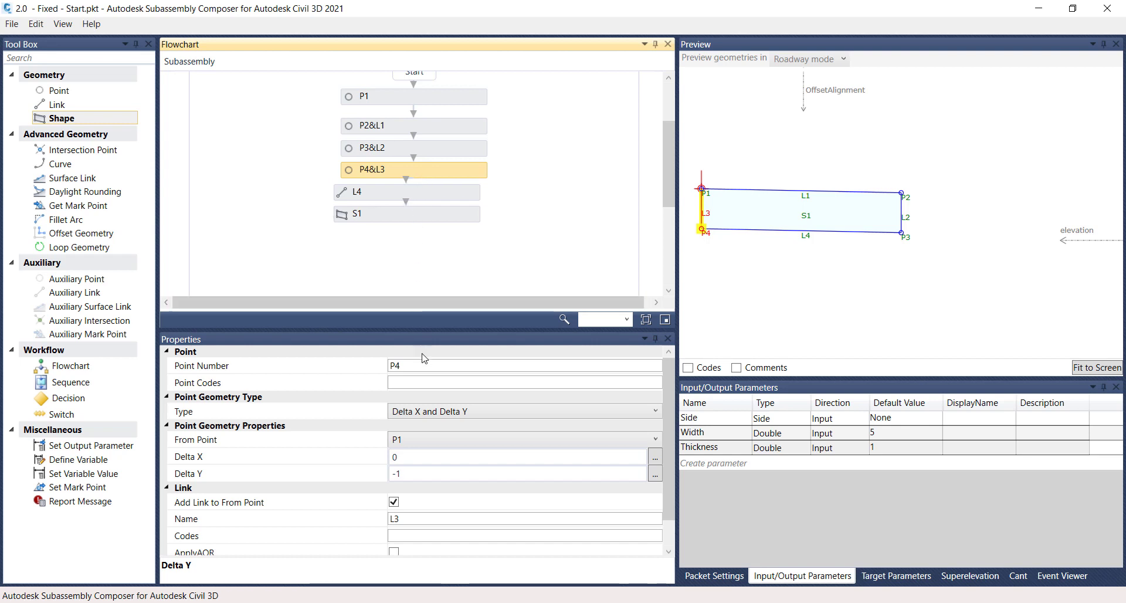
left_click(418, 476)
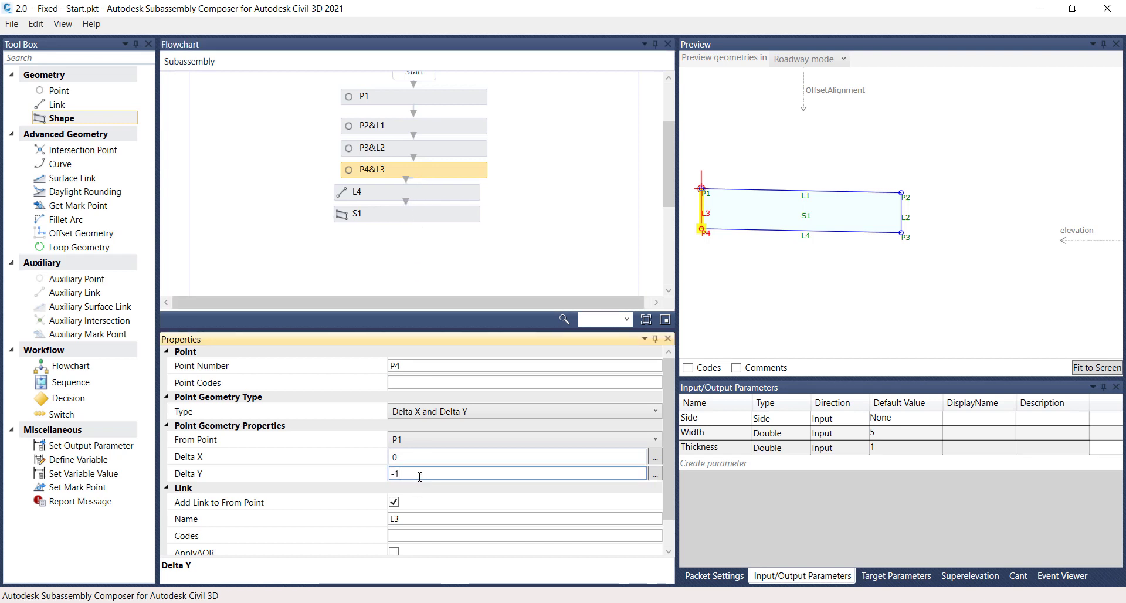
key("BackSpace")
type("Thickness")
key("Return")
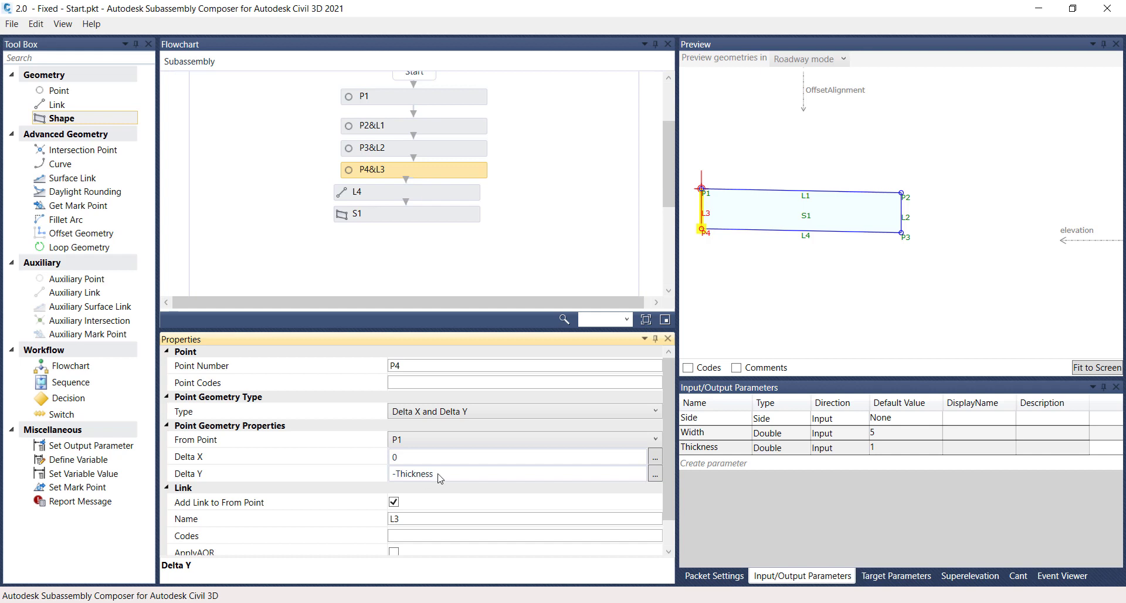
double_click(888, 447)
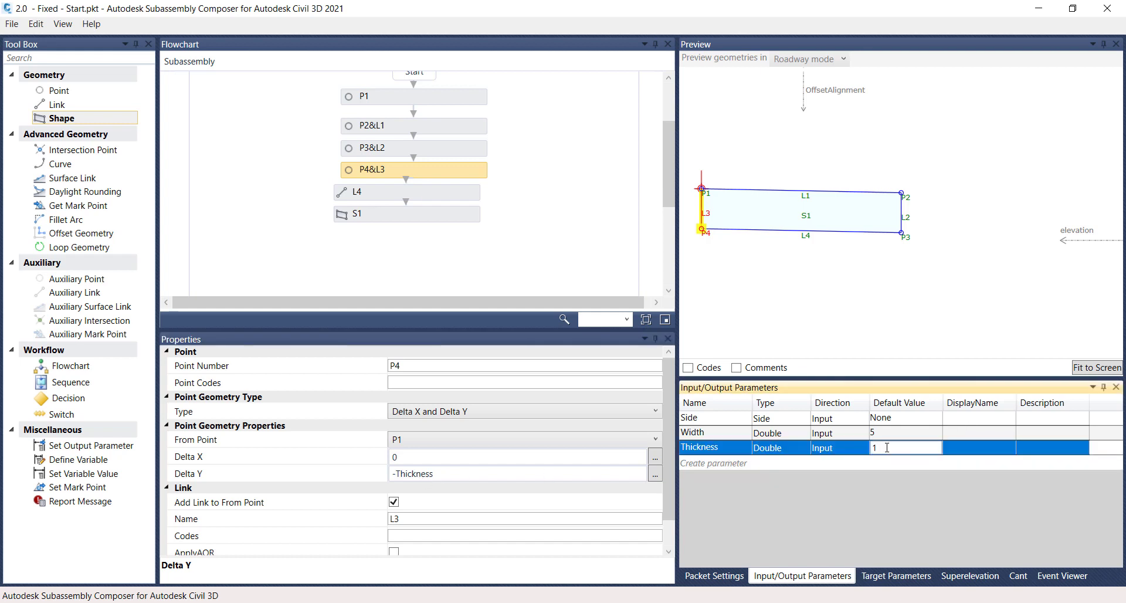
key("BackSpace")
type("3")
key("Return")
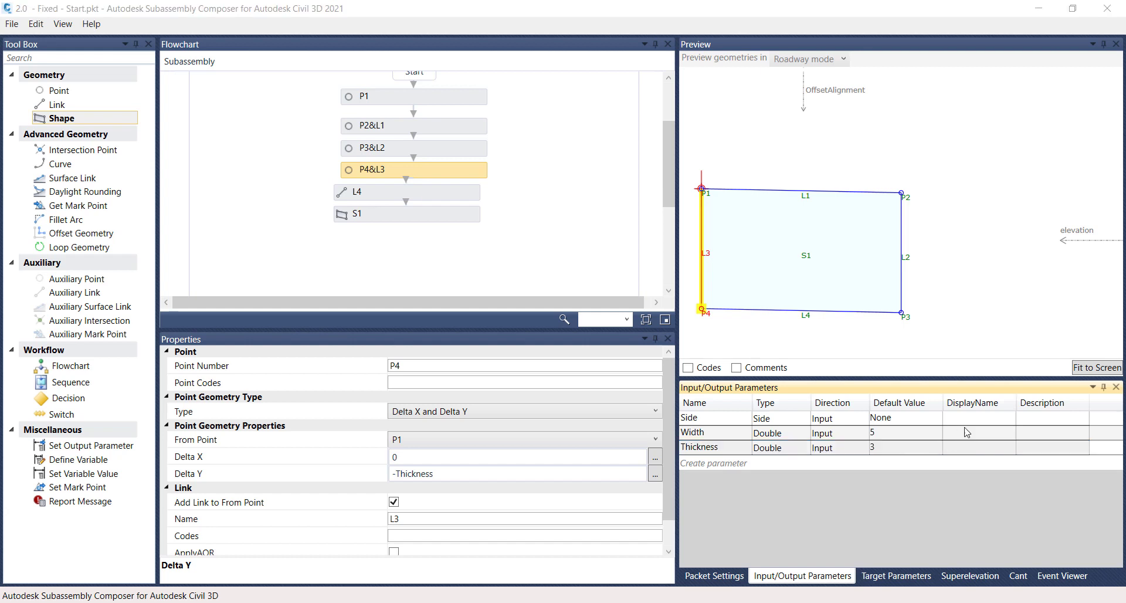
left_click(903, 449)
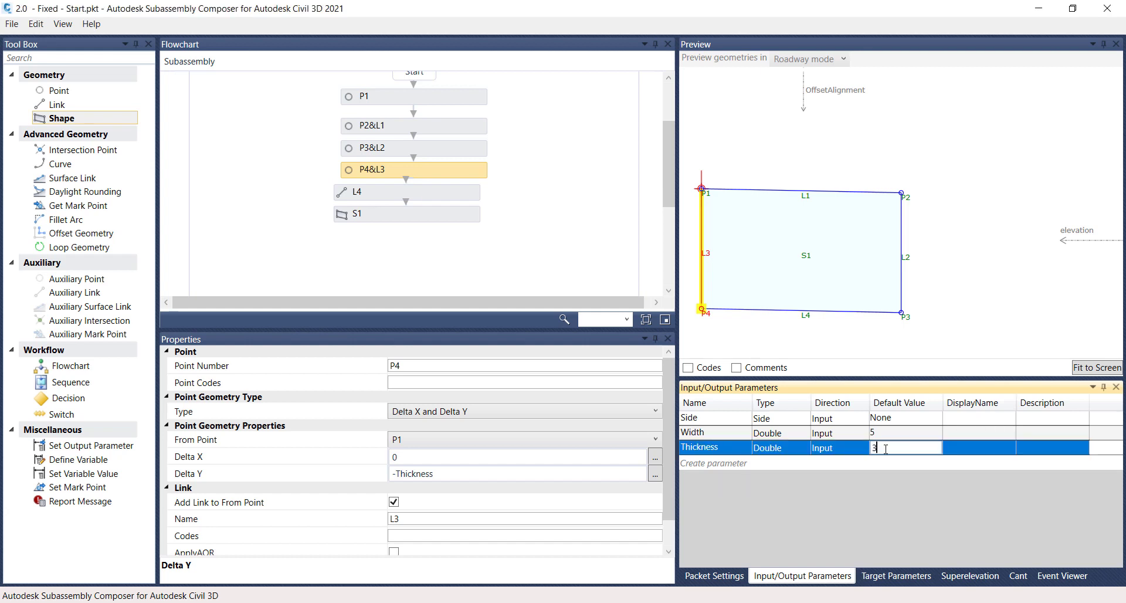
key("BackSpace")
type("1")
key("Return")
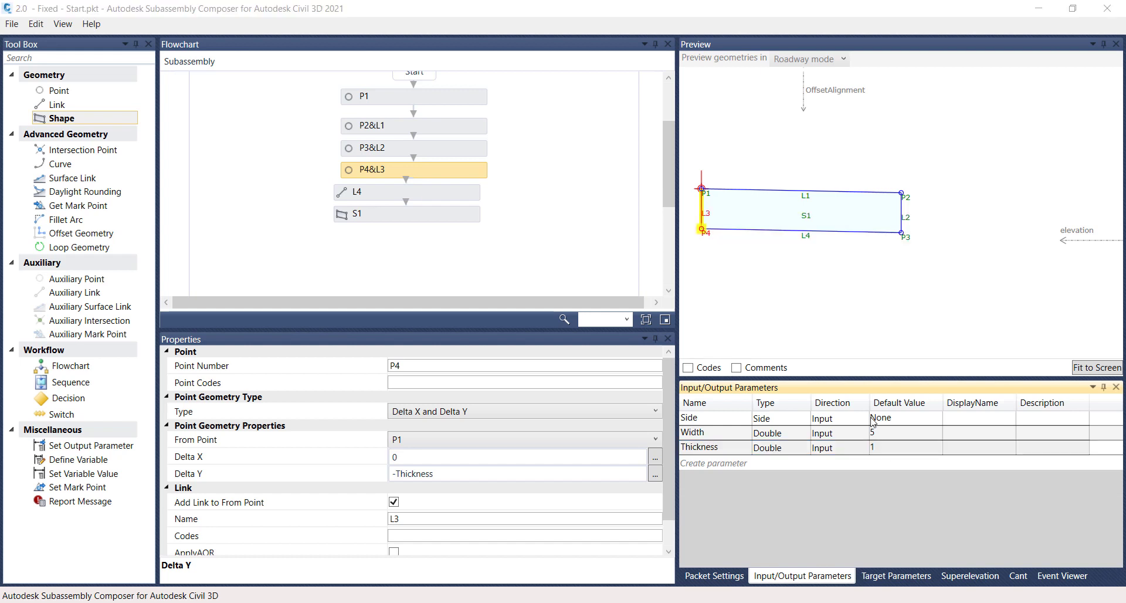